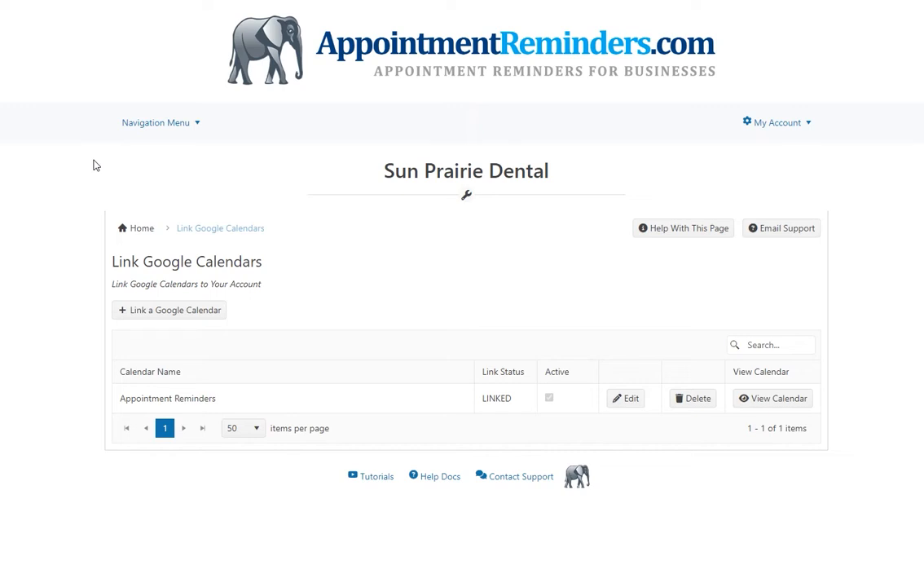
Open the Google Calendars data source page and start linking a new Google calendar.
mouse_move(178, 129)
mouse_move(173, 163)
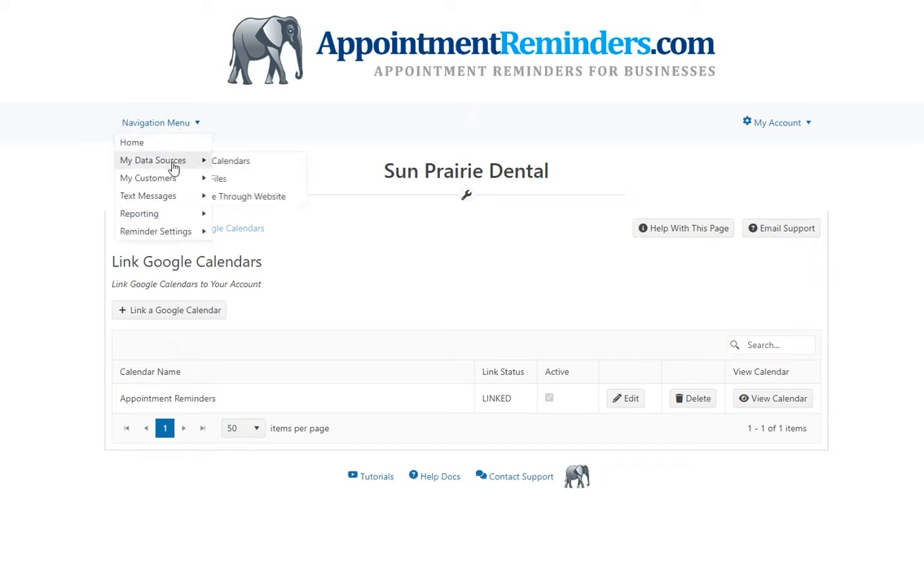
click(297, 162)
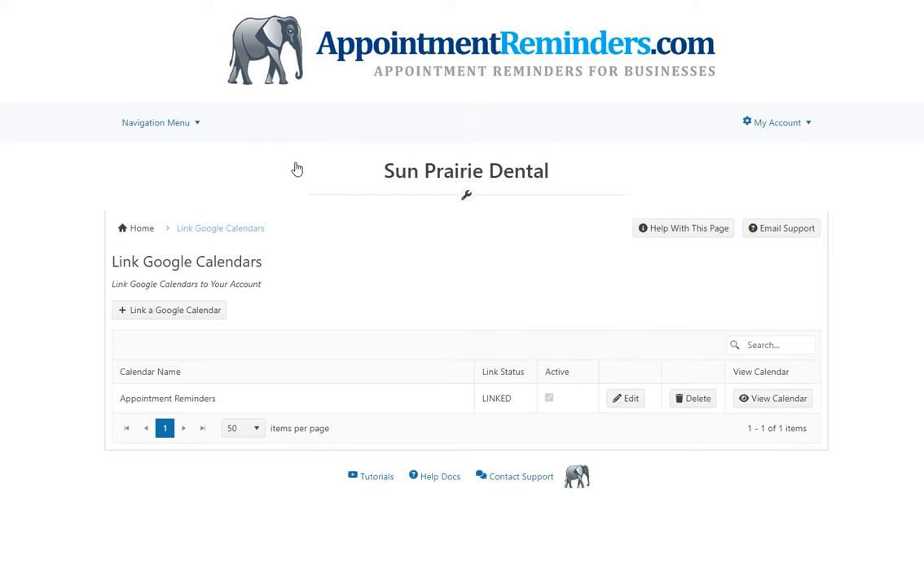
scroll(461, 293, down, 1)
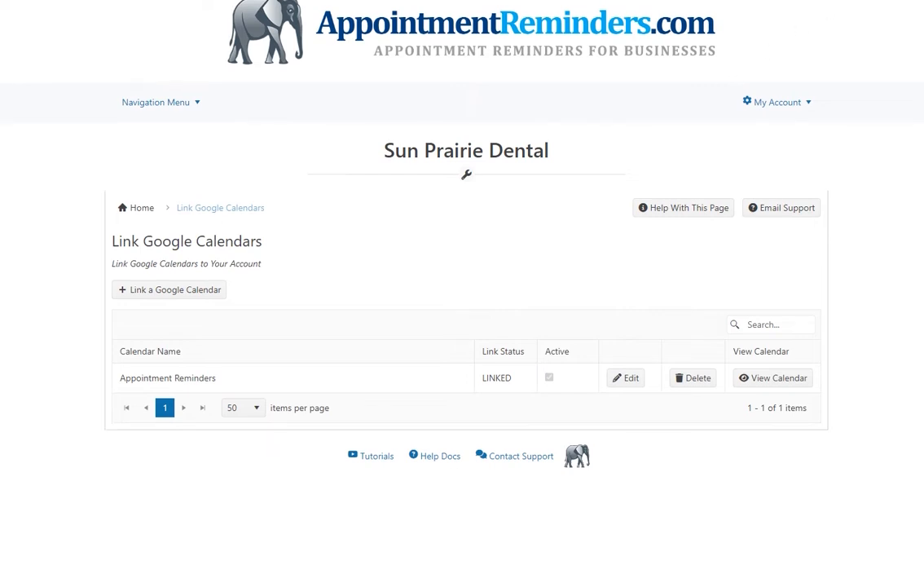
click(167, 292)
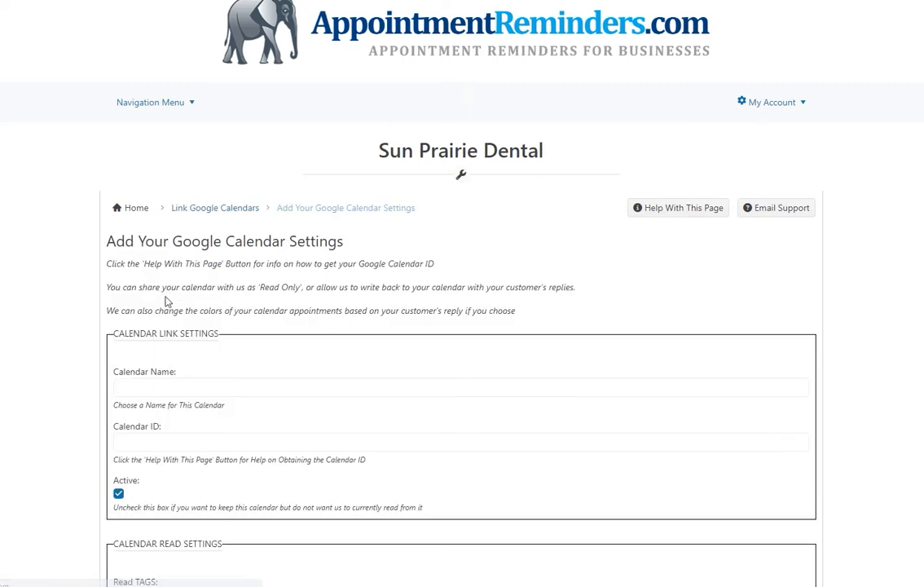
Name the new calendar link "My Linked Calendar".
click(163, 383)
text(My Linked Calendar)
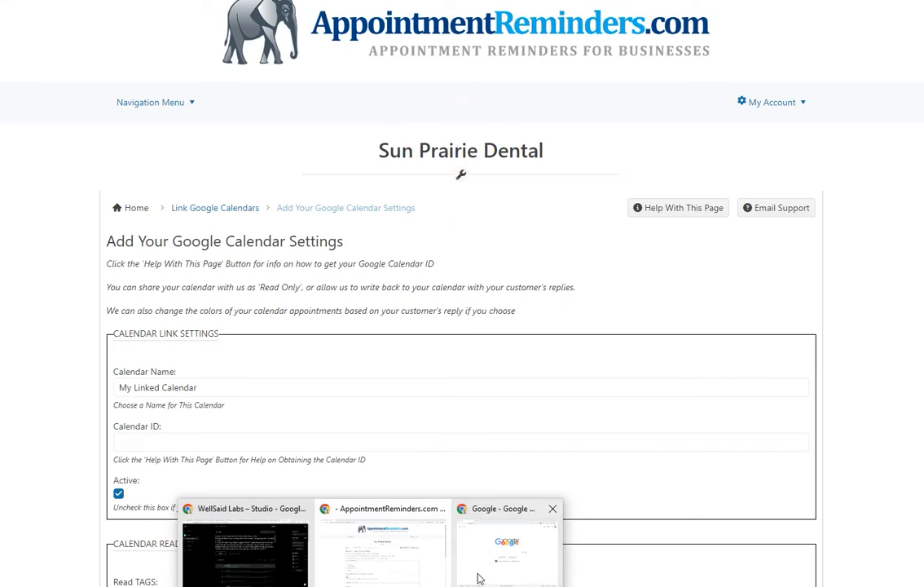
Switch to the Google browser window and open Google Calendar.
click(478, 578)
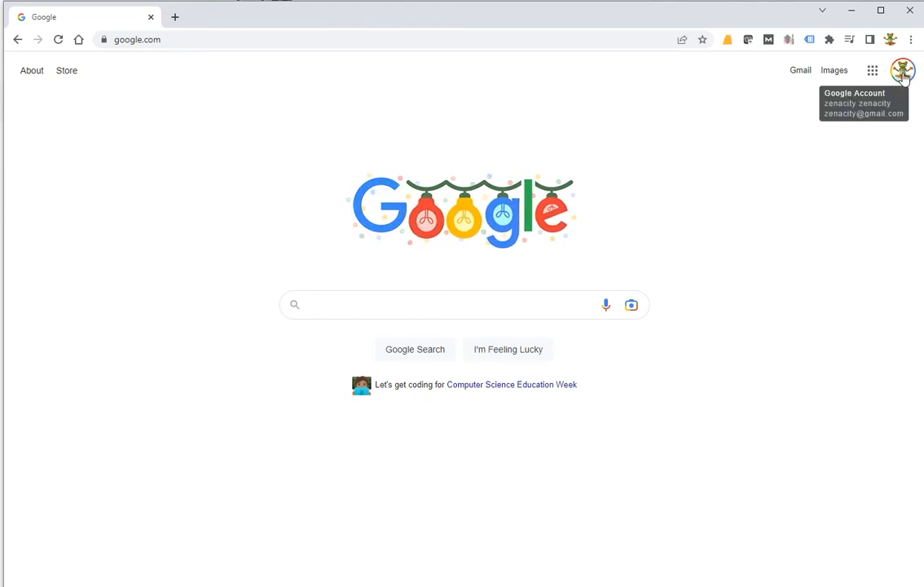
click(873, 72)
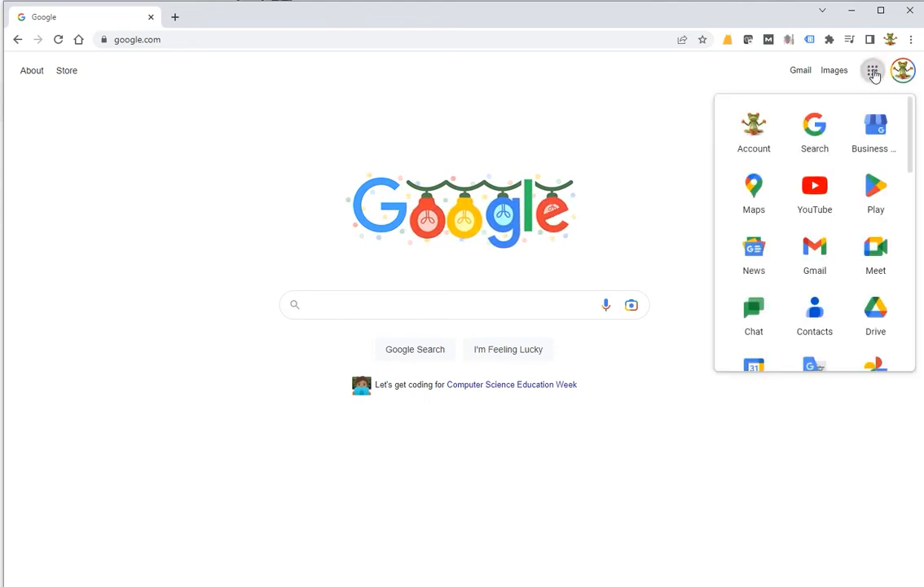
drag(912, 108, 905, 136)
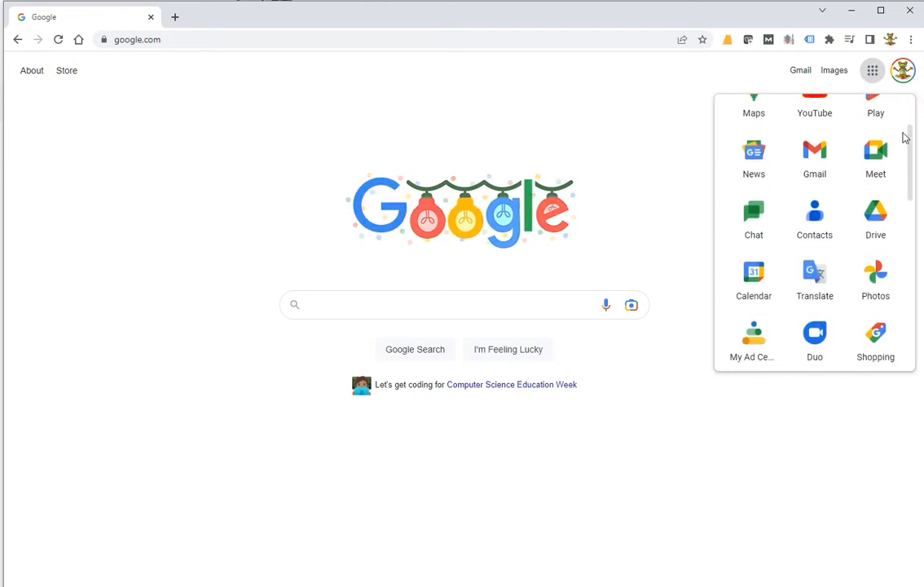
click(755, 277)
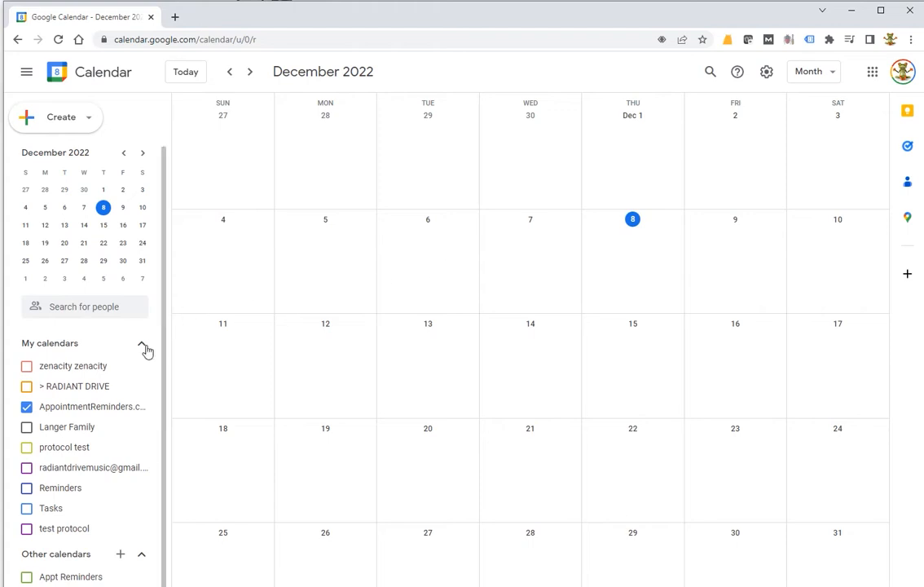
click(143, 560)
click(143, 560)
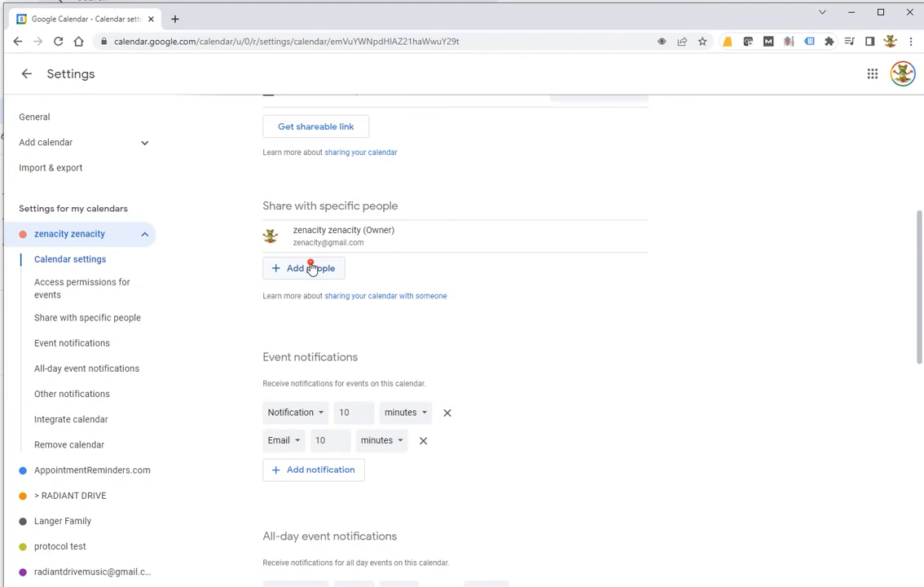
Share the calendar with the reminder service's e-mail address, granting the "Make changes to events" permission.
click(312, 269)
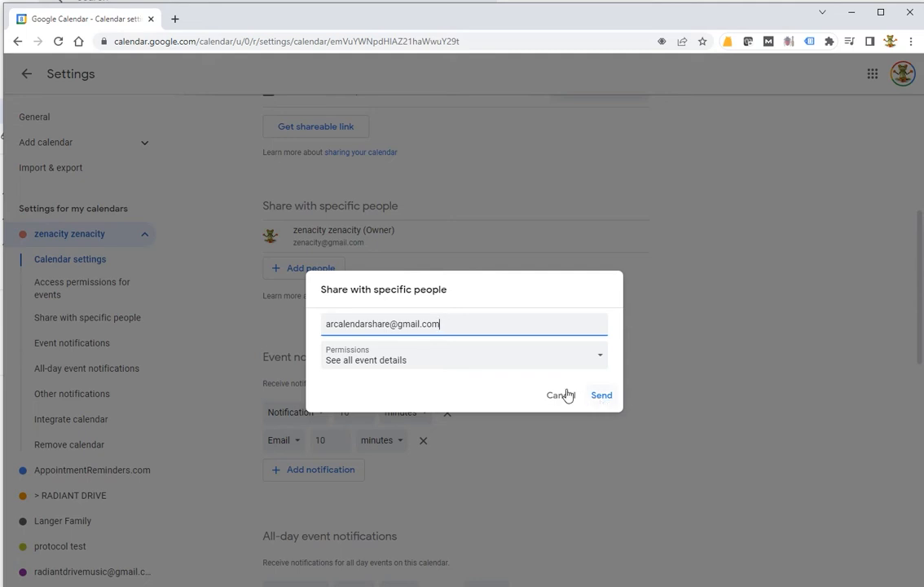
click(504, 365)
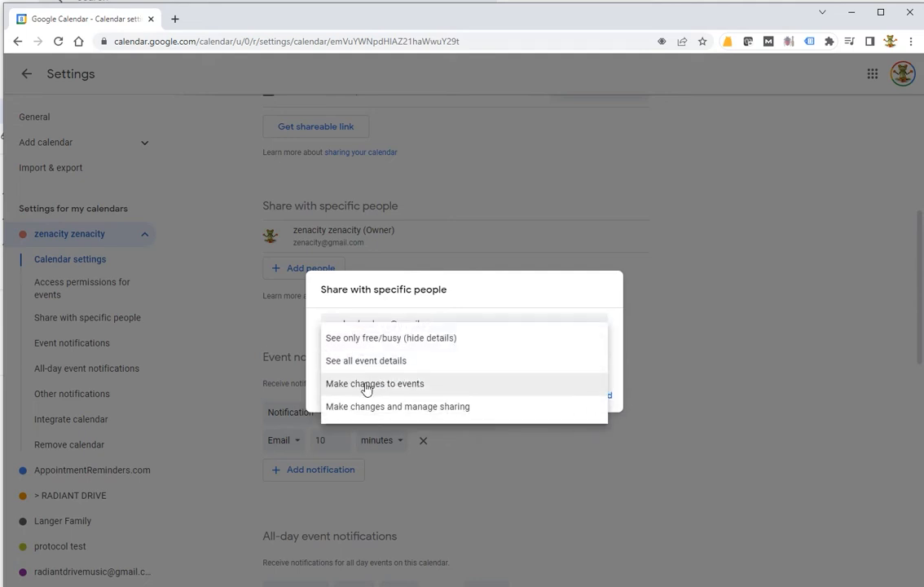
click(426, 395)
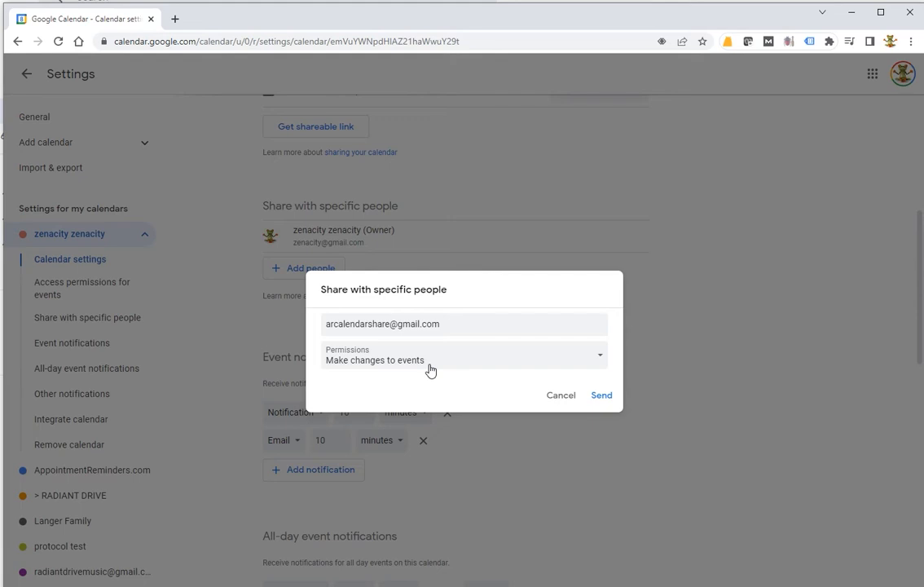
click(602, 397)
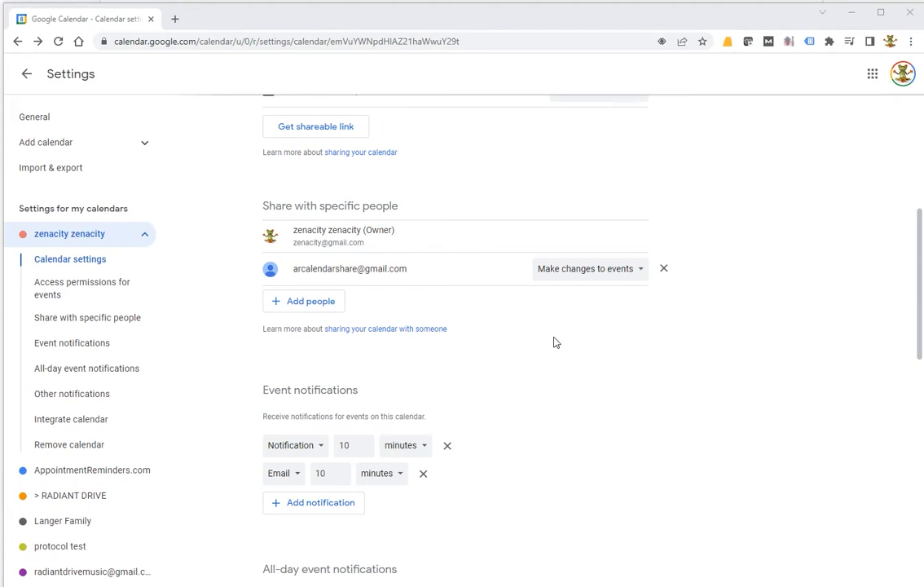
Copy the calendar ID from the Integrate calendar section of the calendar's settings.
scroll(553, 343, down, 4)
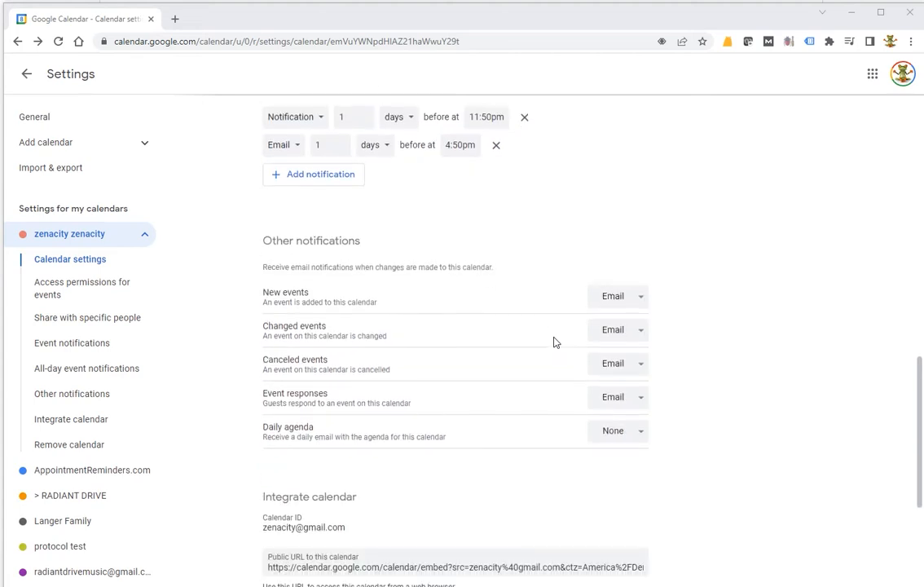
scroll(553, 342, down, 4)
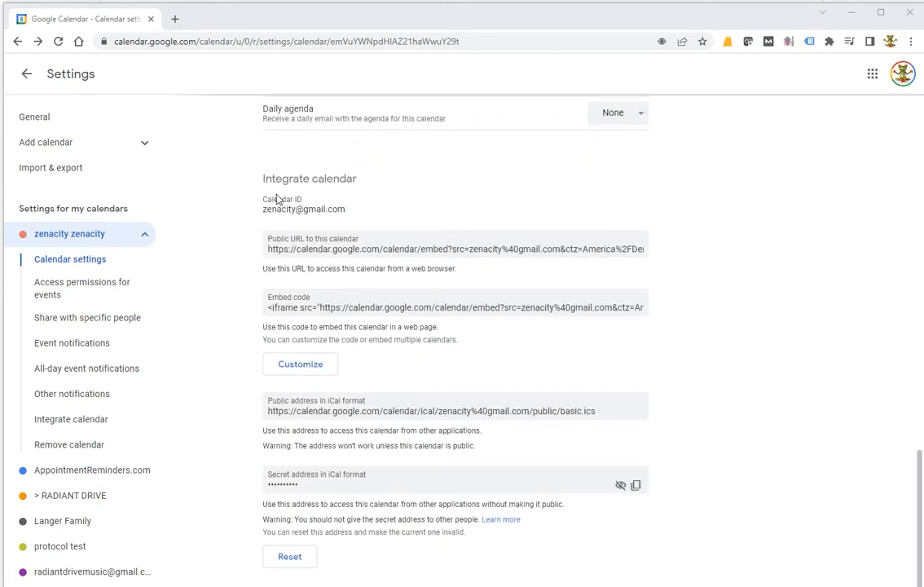
drag(262, 209, 346, 212)
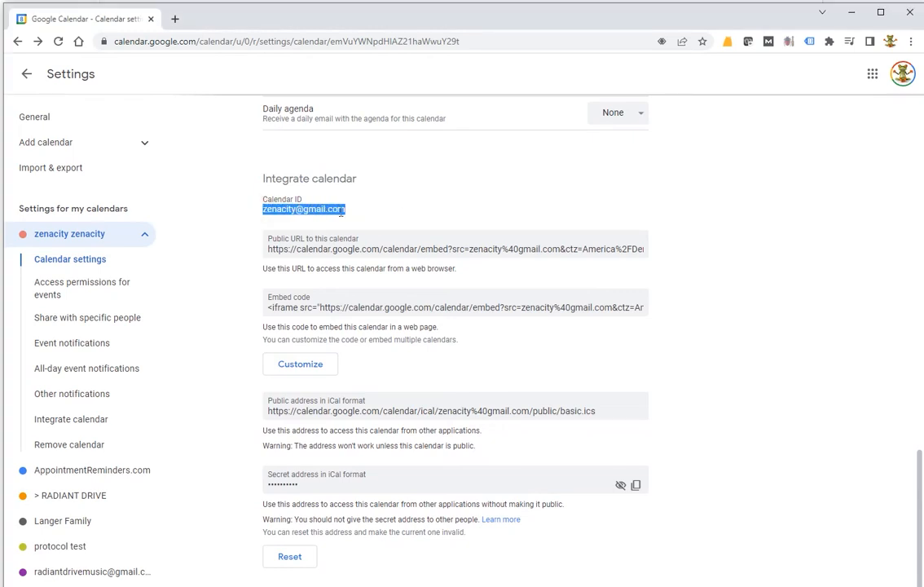
right_click(330, 214)
click(360, 220)
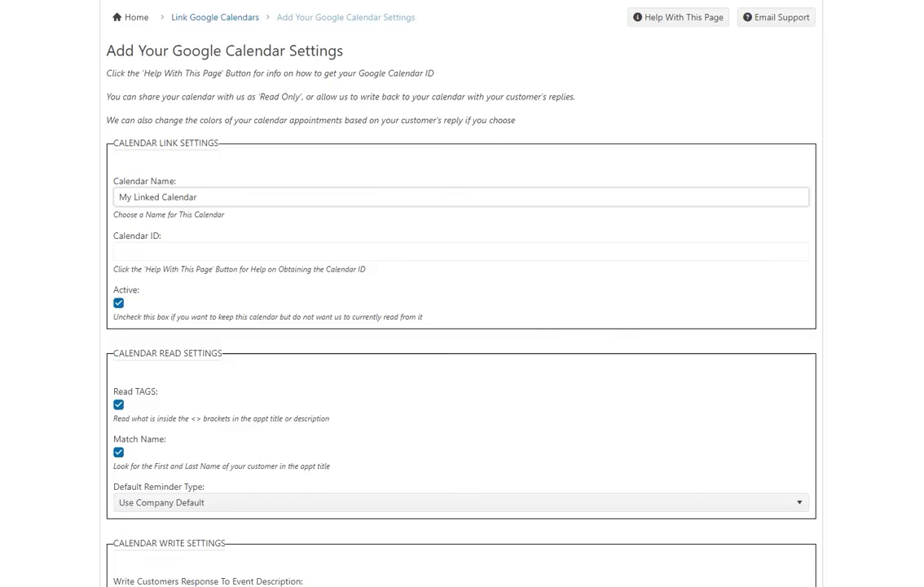
Switch back to AppointmentReminders.com and paste the copied ID as the linked calendar's Calendar ID.
click(165, 252)
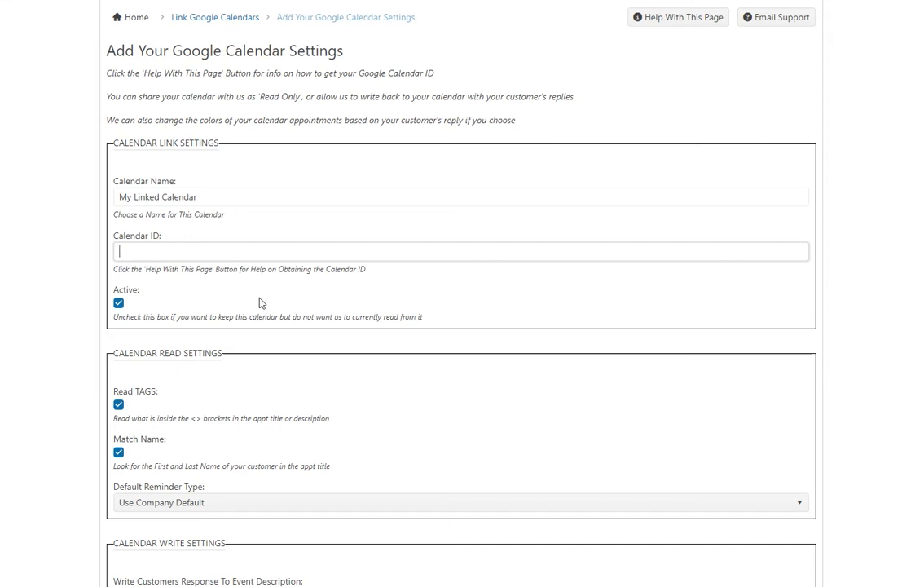
right_click(186, 255)
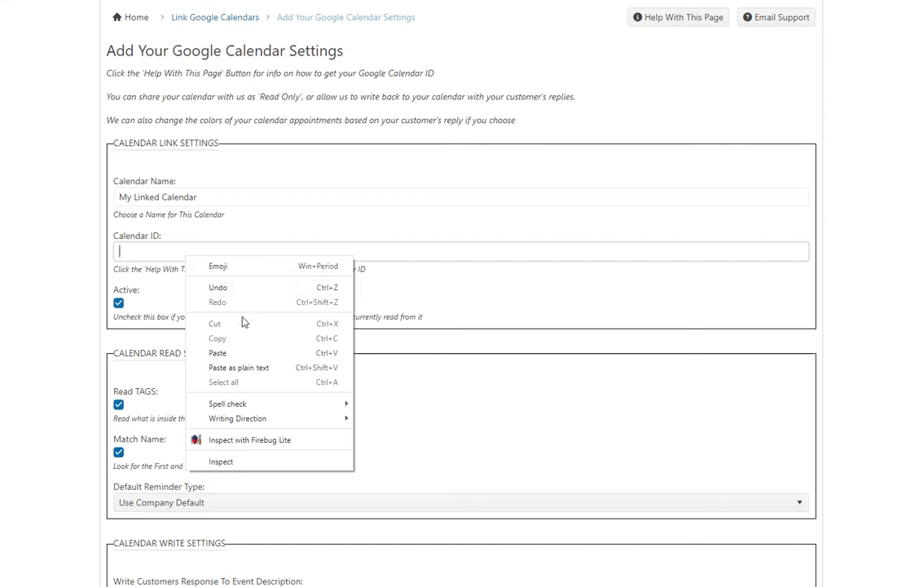
click(229, 352)
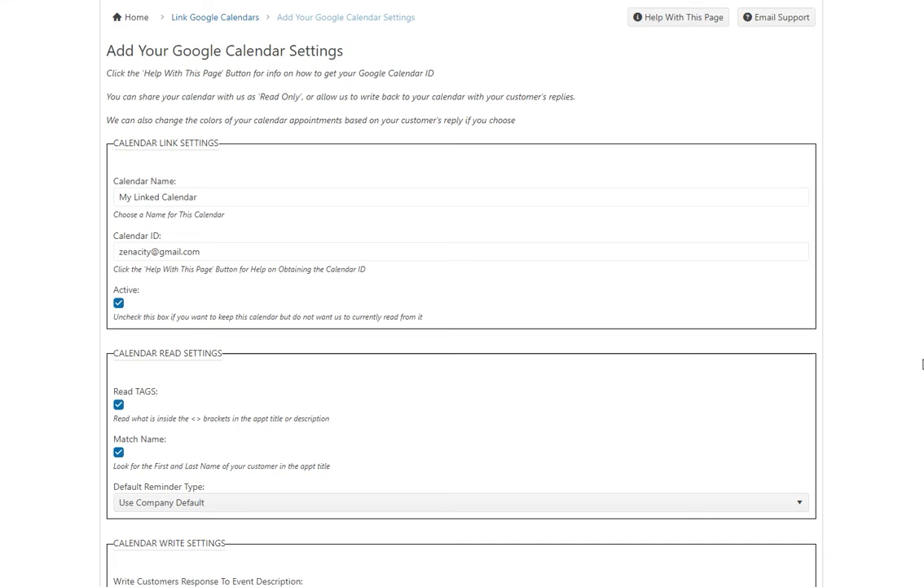
Toggle the Read TAGS and Match Name options in the calendar read settings off and back on.
click(119, 405)
click(119, 406)
drag(923, 175, 413, 250)
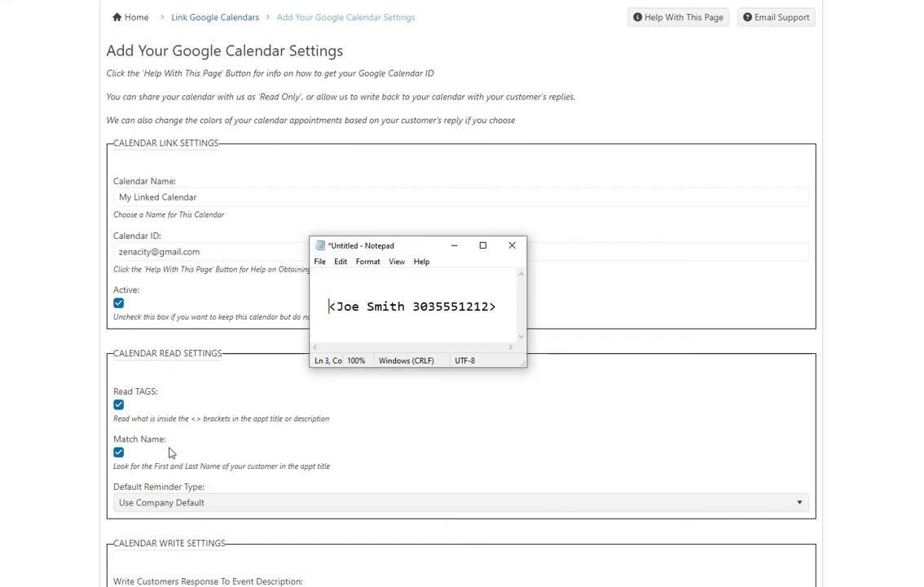
click(118, 452)
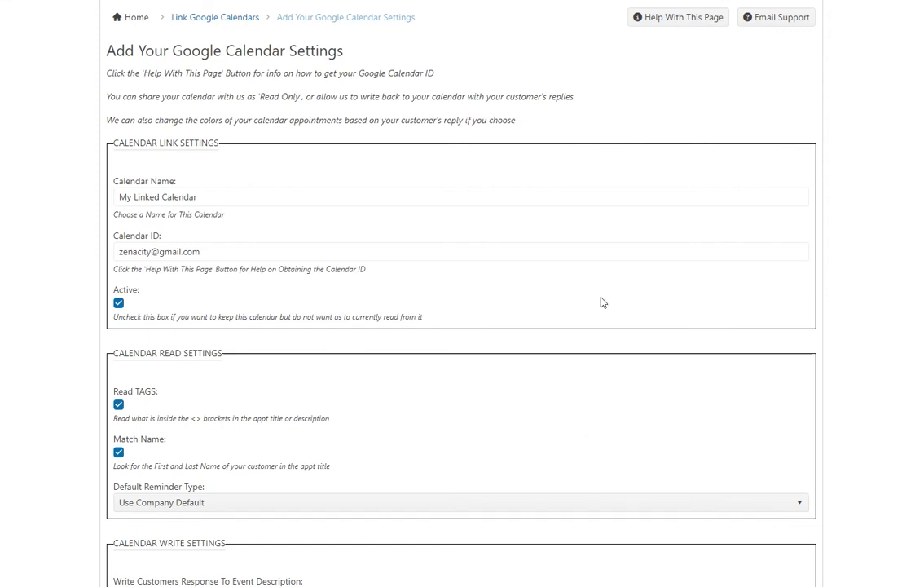
Set the calendar's default reminder type to Use Company Default.
scroll(866, 38, up, 1)
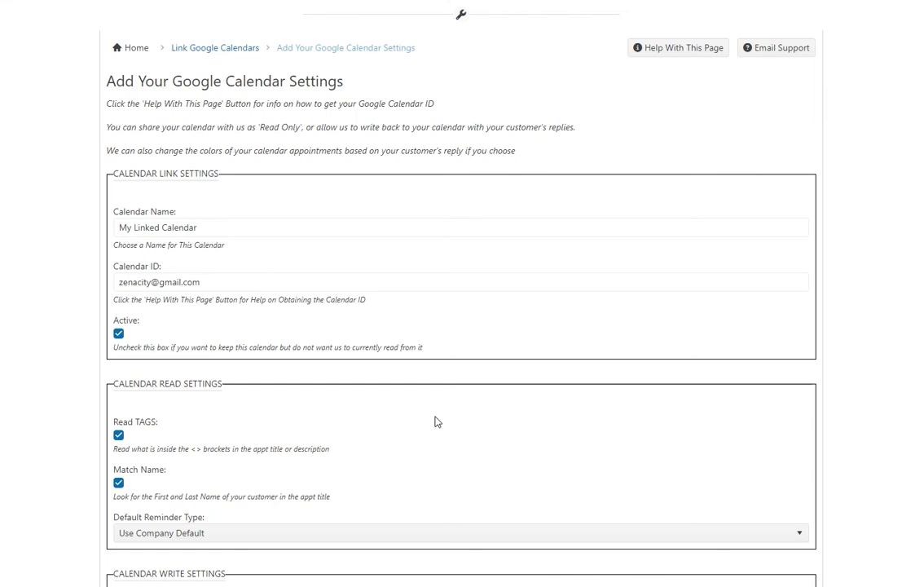
scroll(346, 493, down, 2)
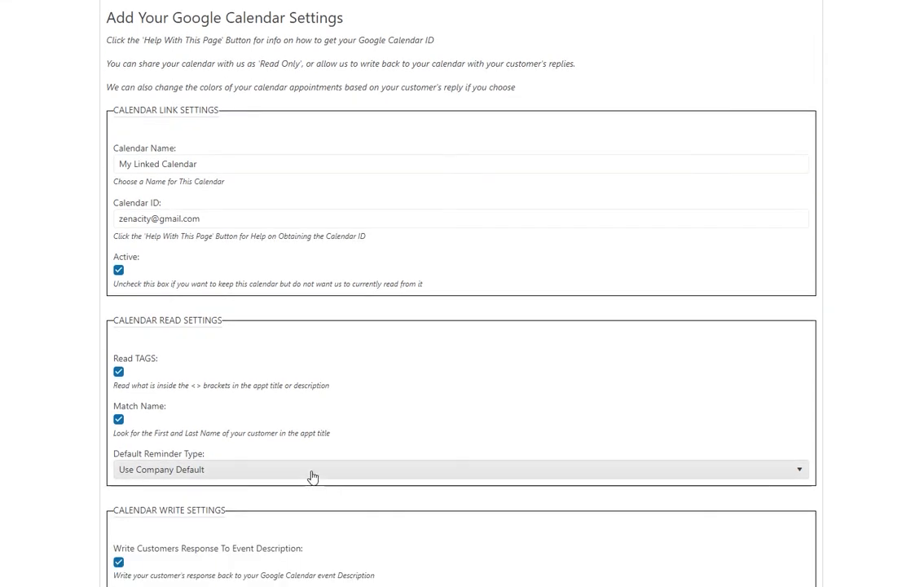
click(312, 471)
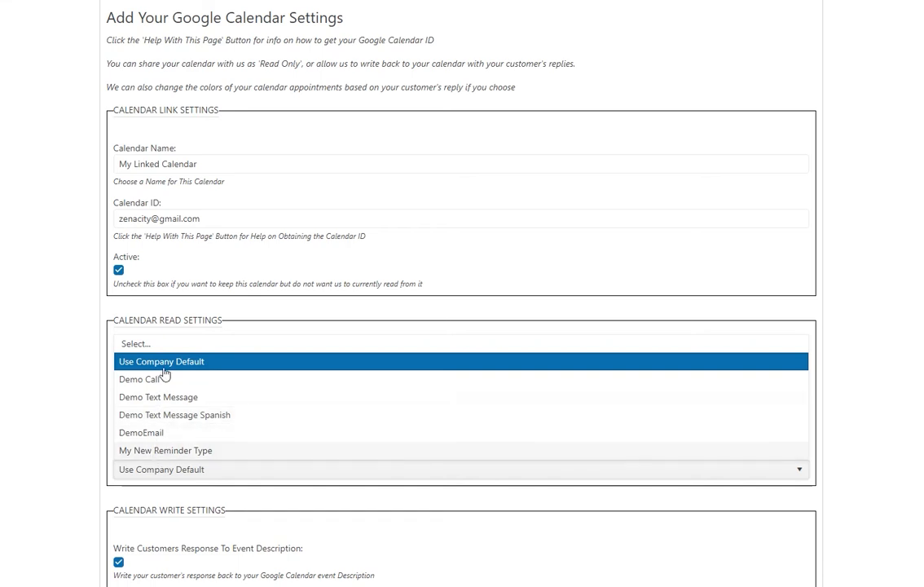
click(165, 363)
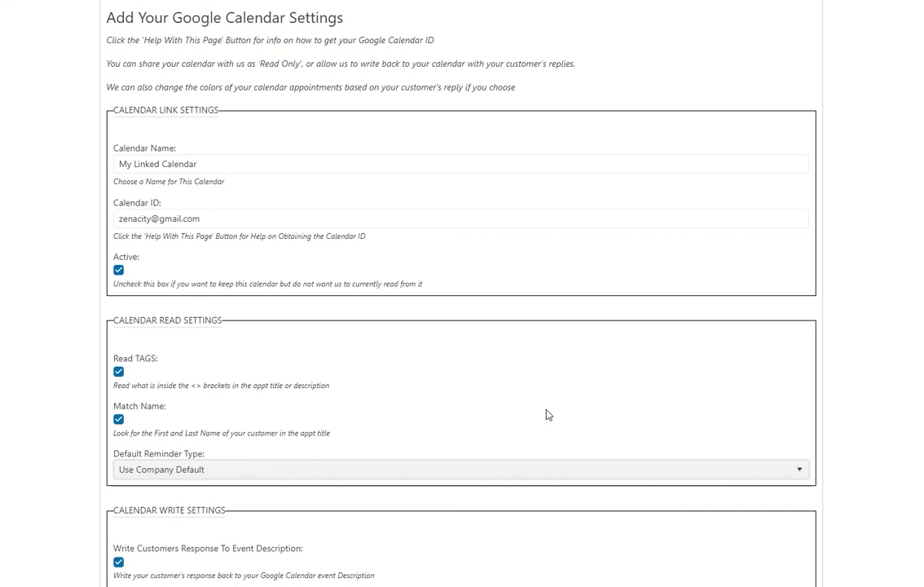
Toggle the options for writing customer responses to event descriptions and changing event colors off and back on.
scroll(385, 436, down, 1)
scroll(384, 436, down, 3)
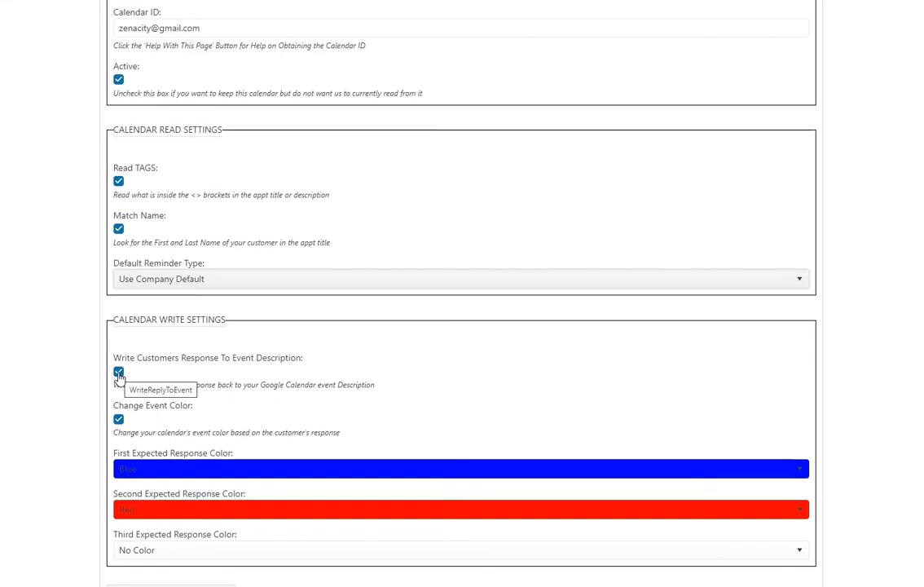
click(119, 372)
click(120, 373)
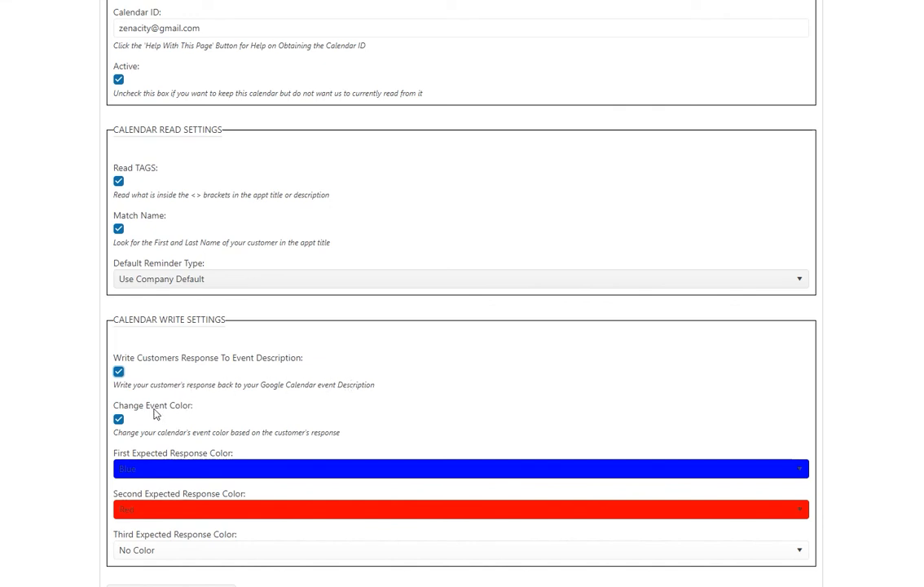
click(119, 419)
click(120, 423)
Set the expected response colors to Blue for the first, Red for the second and Yellow for the third.
click(165, 469)
click(165, 471)
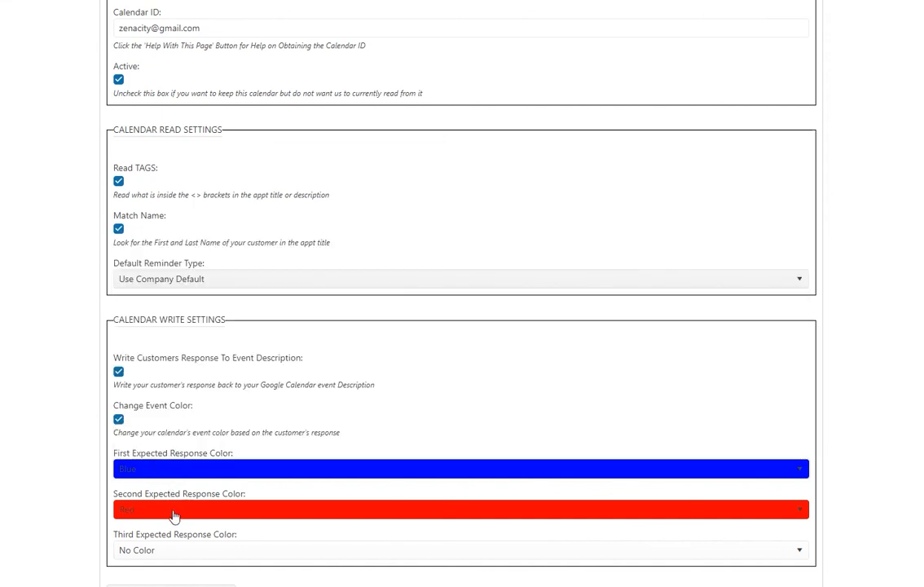
click(174, 514)
click(174, 513)
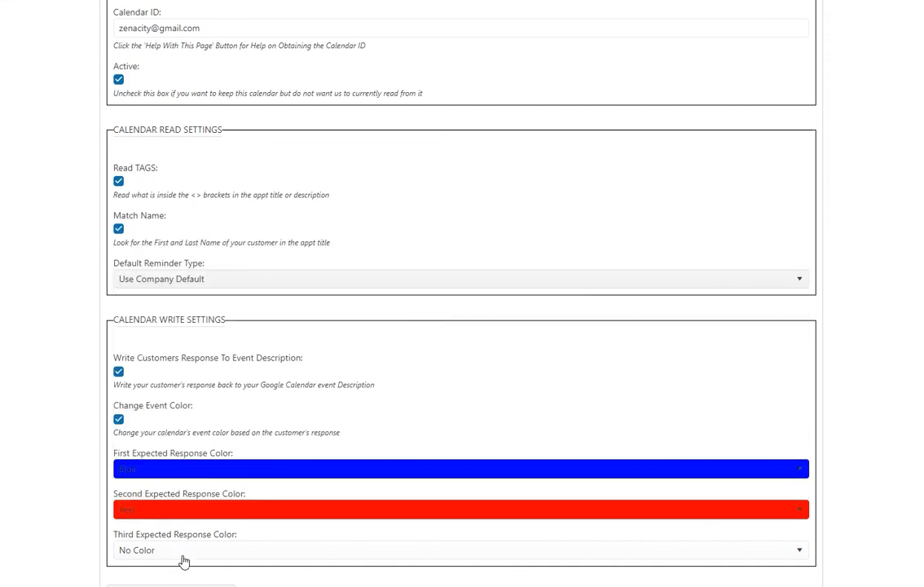
click(180, 554)
click(145, 430)
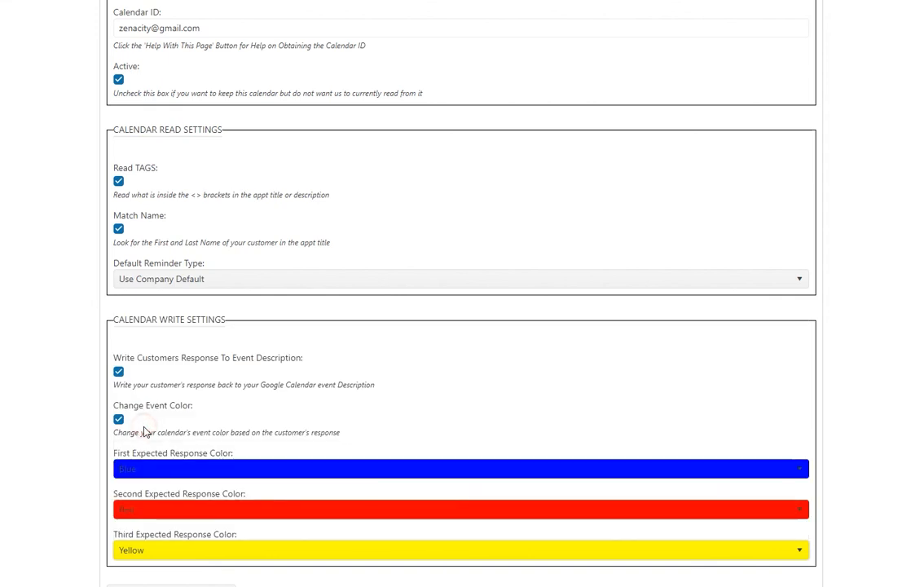
Save and link the calendar, then return to the list of linked Google calendars.
scroll(880, 423, down, 3)
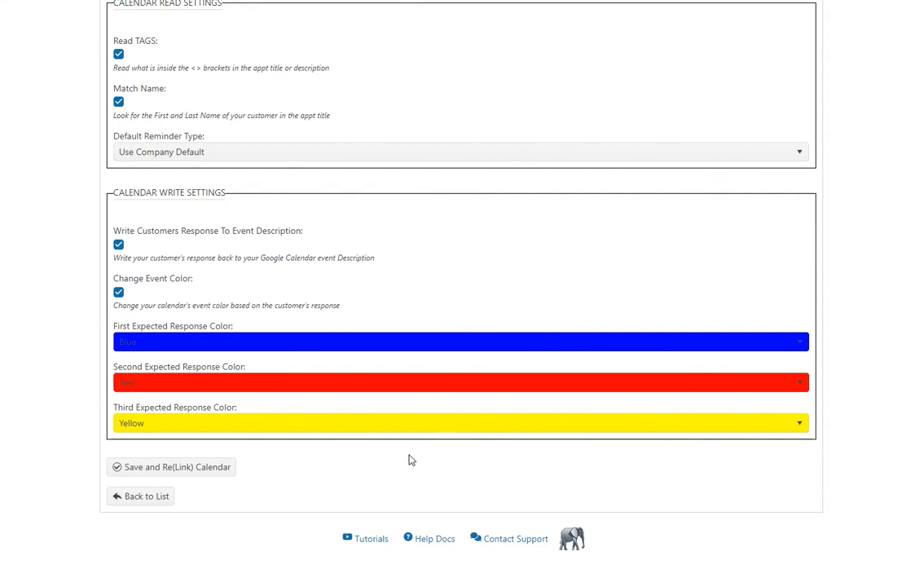
click(218, 471)
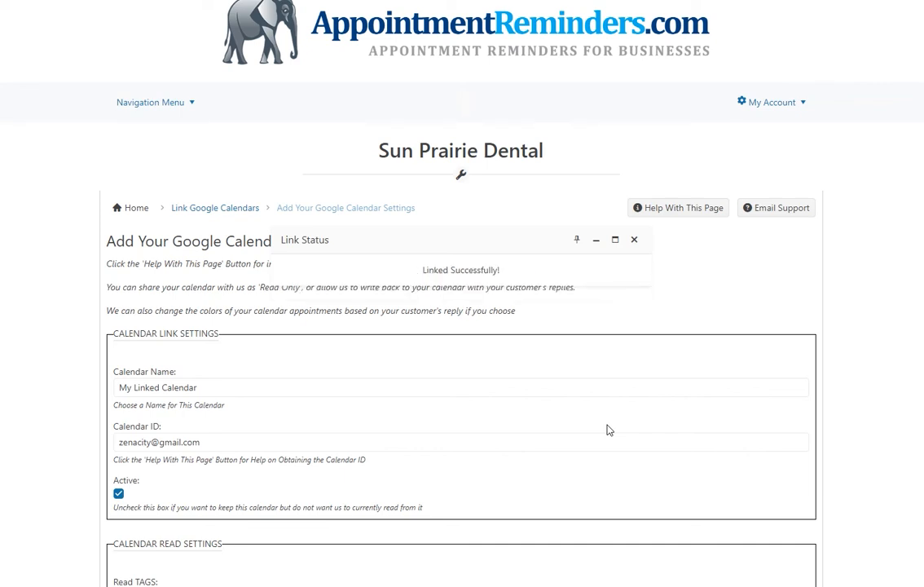
scroll(607, 429, down, 6)
click(165, 531)
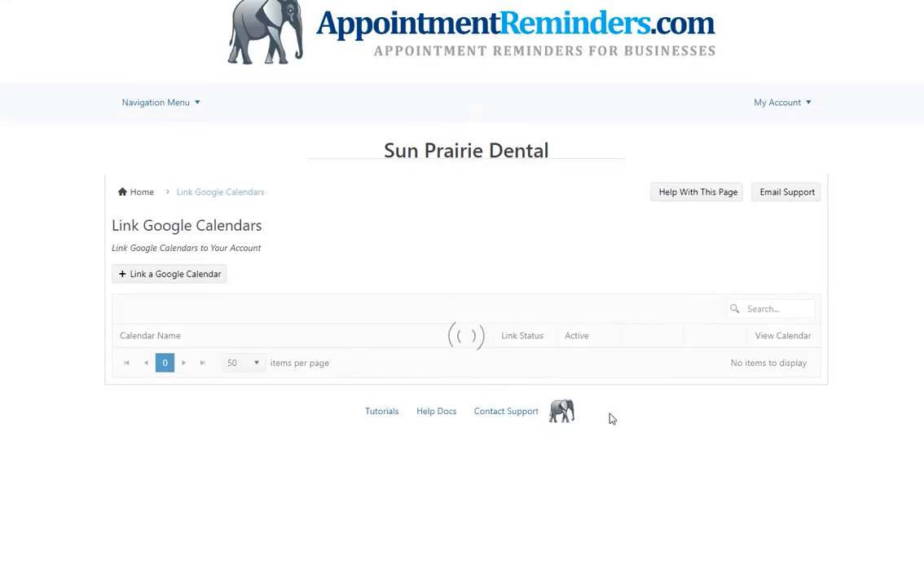